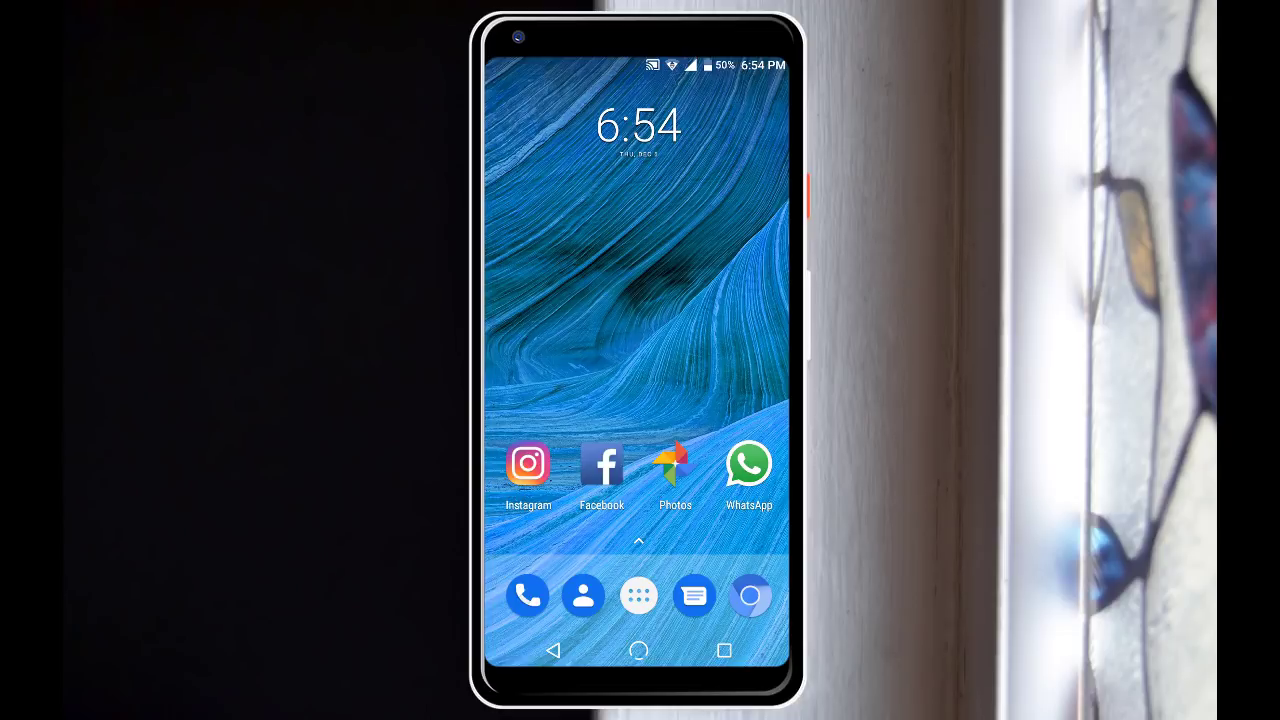
Step: Browse the phone's favourite contacts and text conversations, then open the WhatsApp Video album in Photos
{"action": "left_click", "coordinate": [528, 596]}
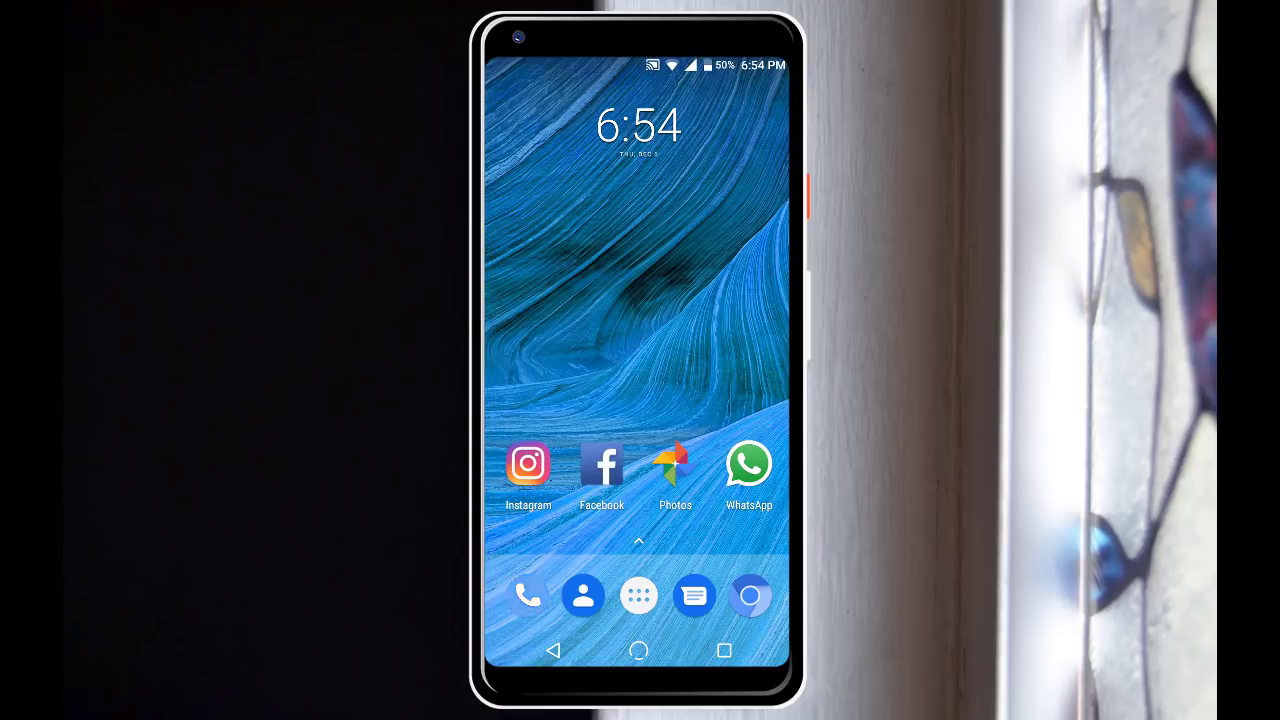
{"action": "left_click", "coordinate": [638, 650]}
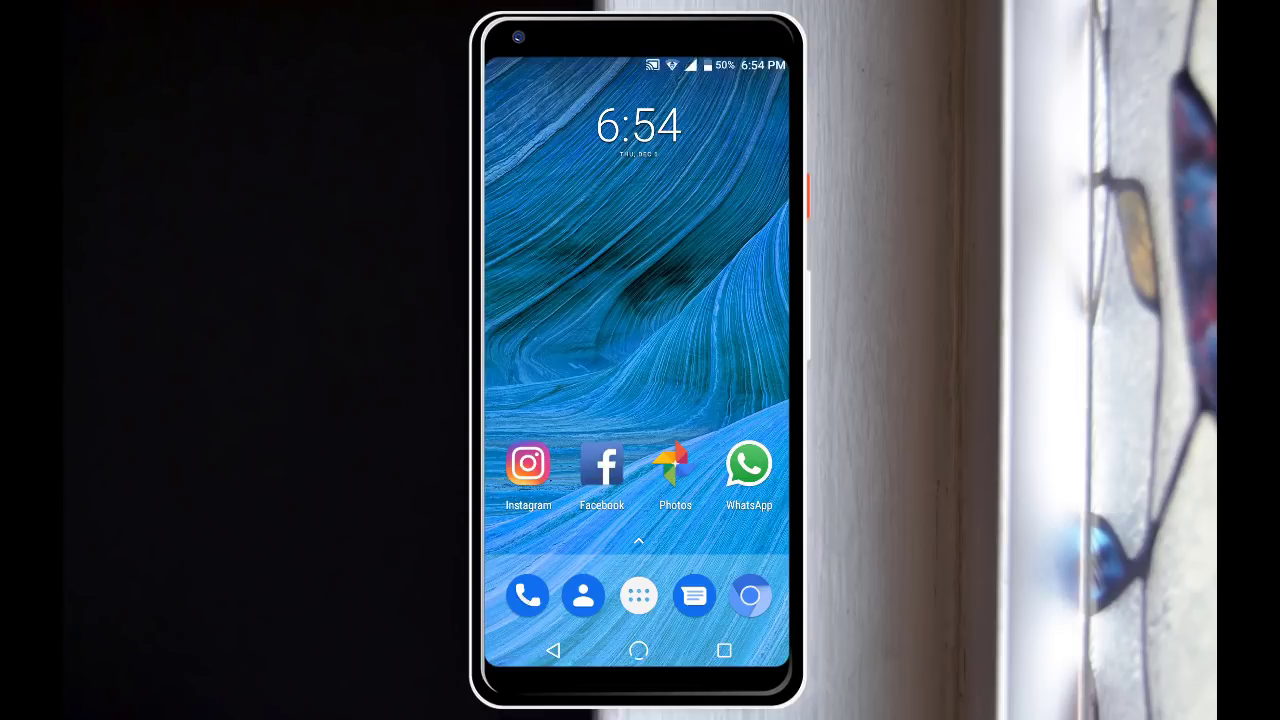
{"action": "left_click", "coordinate": [694, 596]}
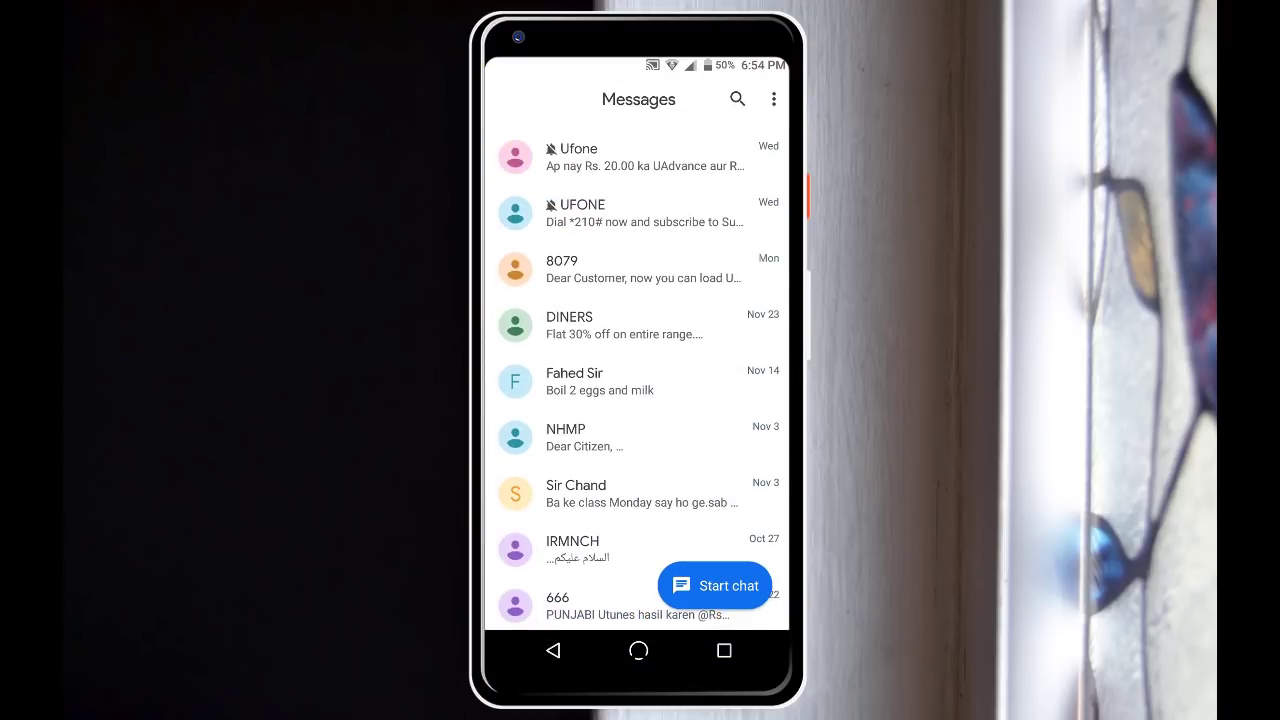
{"action": "left_click", "coordinate": [638, 650]}
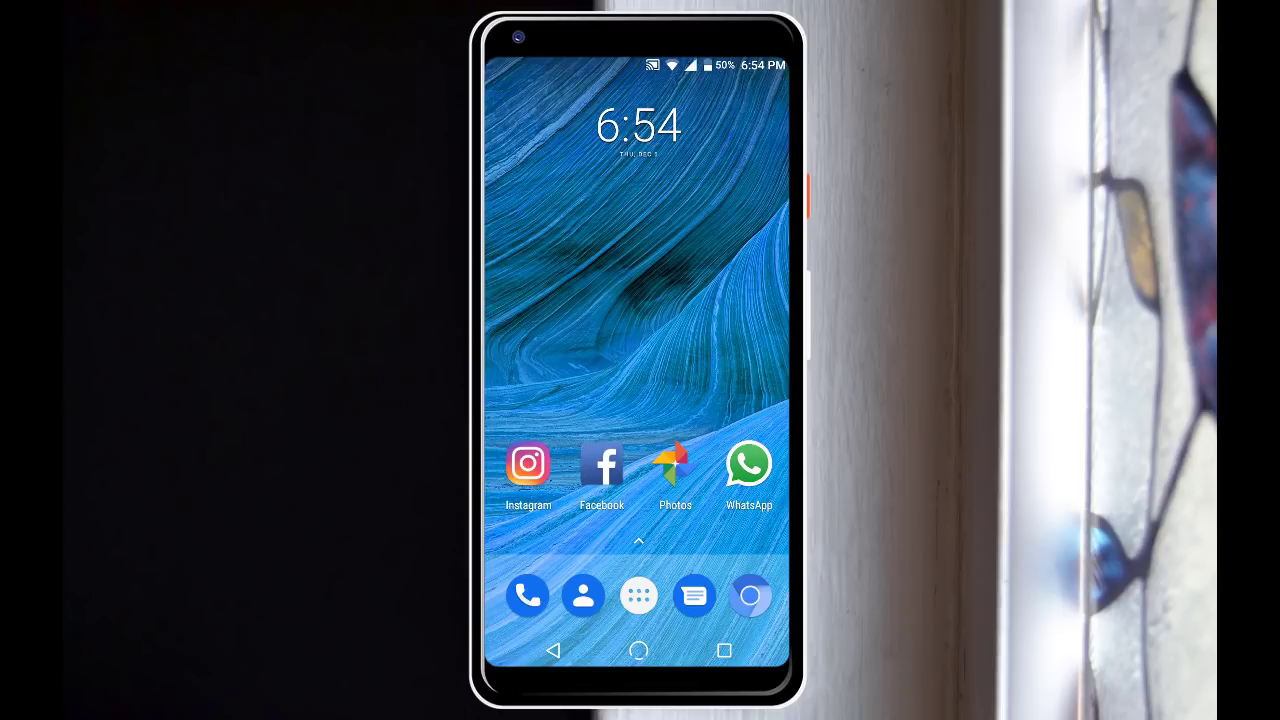
{"action": "left_click", "coordinate": [675, 463]}
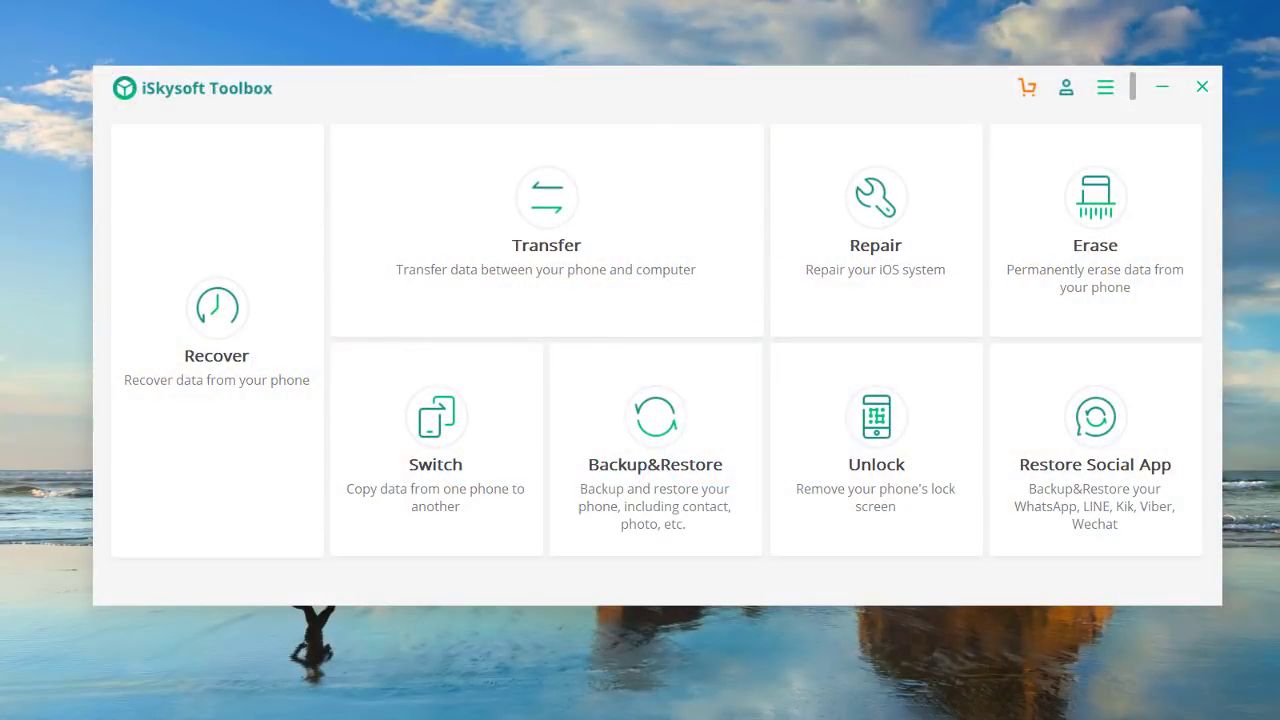
Step: Launch the Erase module from the Toolbox main screen
{"action": "left_click", "coordinate": [1154, 293]}
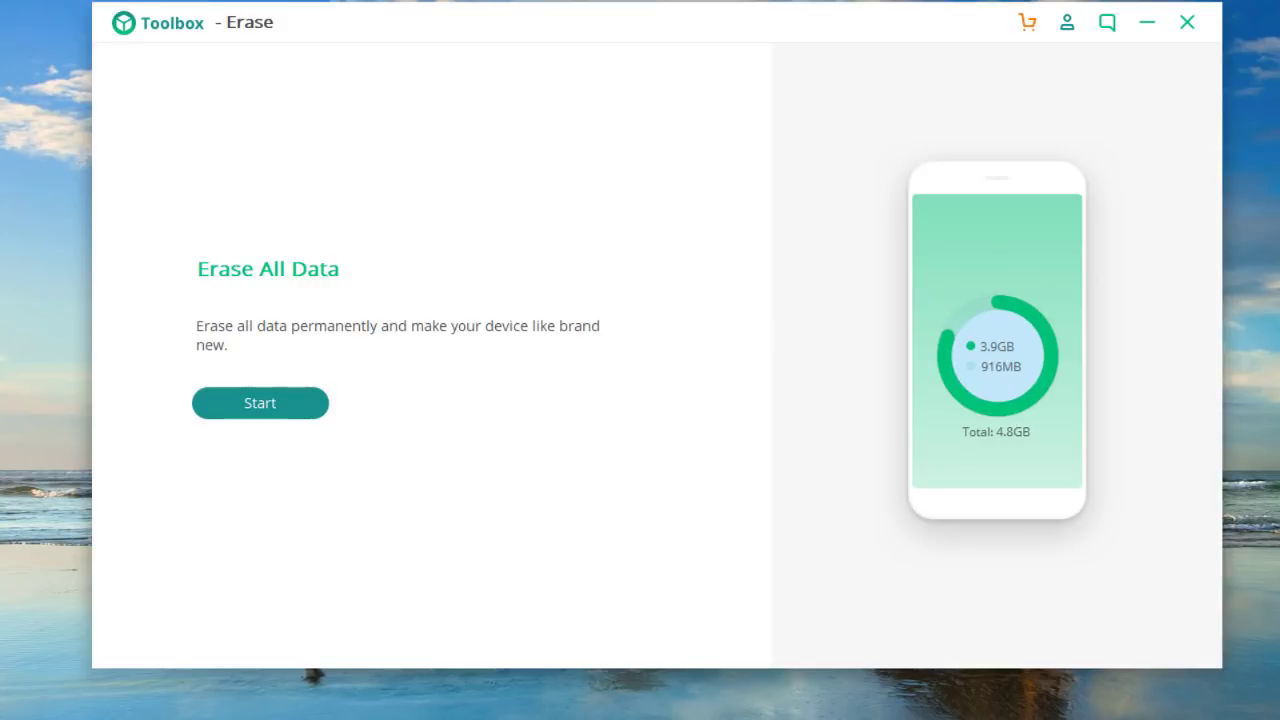
Step: Start the erase and enter the confirmation code 000000
{"action": "left_click", "coordinate": [299, 402]}
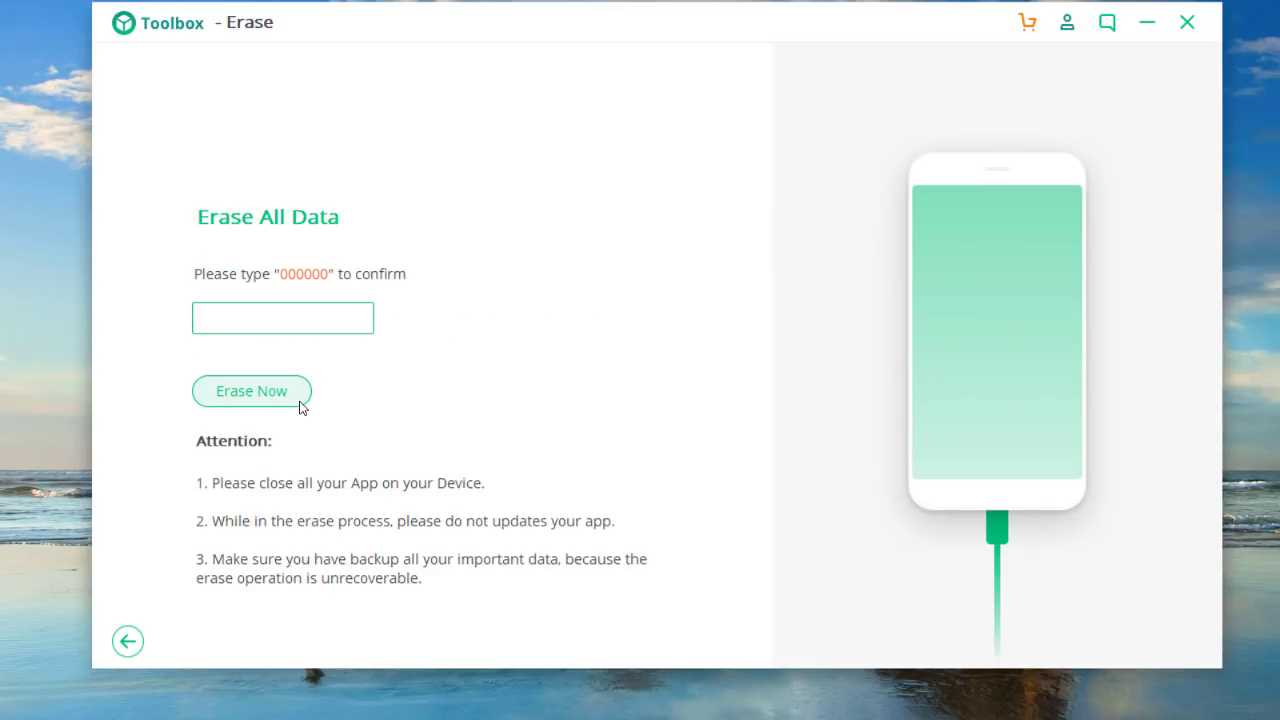
{"action": "left_click", "coordinate": [317, 316]}
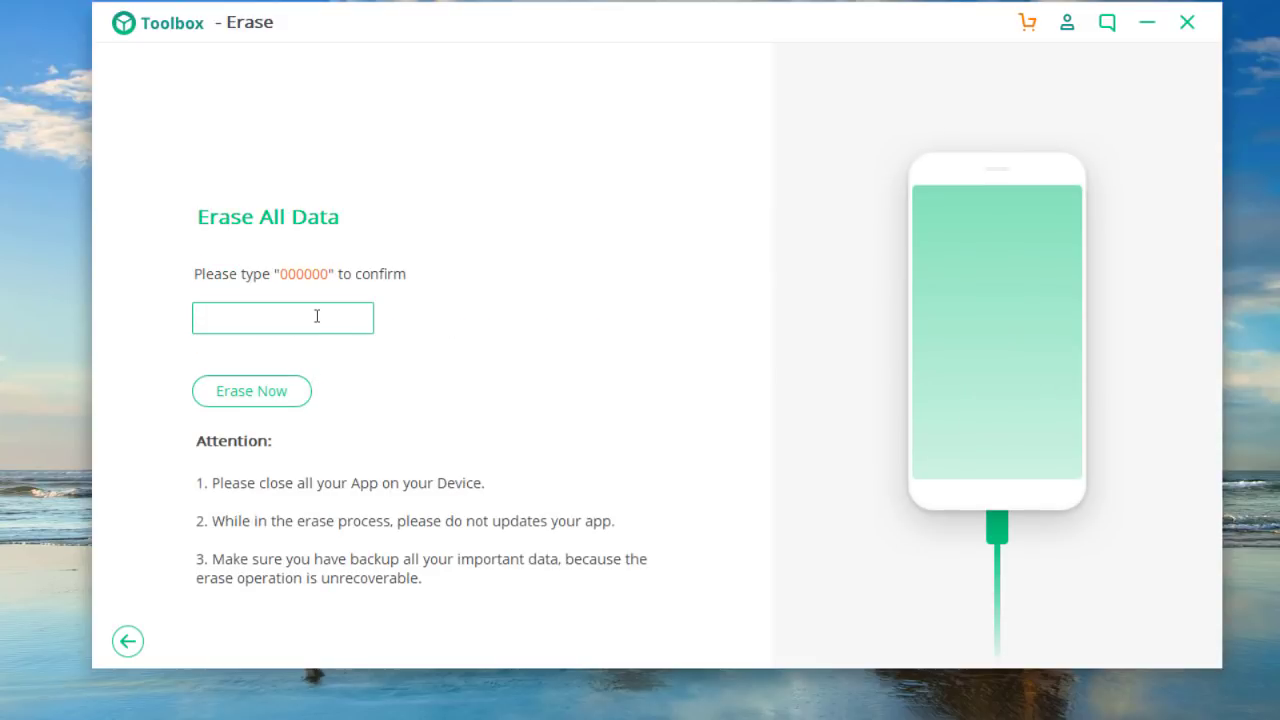
{"action": "type", "text": "000"}
{"action": "type", "text": "000"}
Step: Confirm Erase Now and let the wipe, including factory reset, finish successfully
{"action": "left_click", "coordinate": [294, 399]}
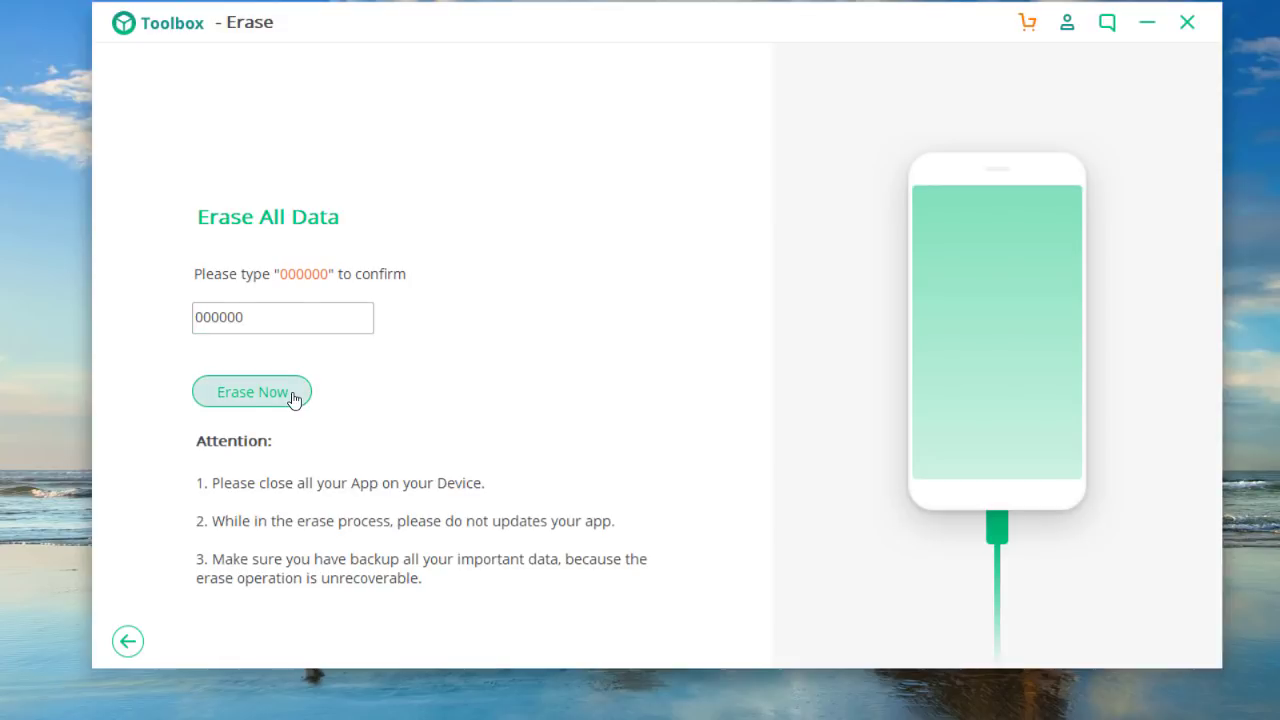